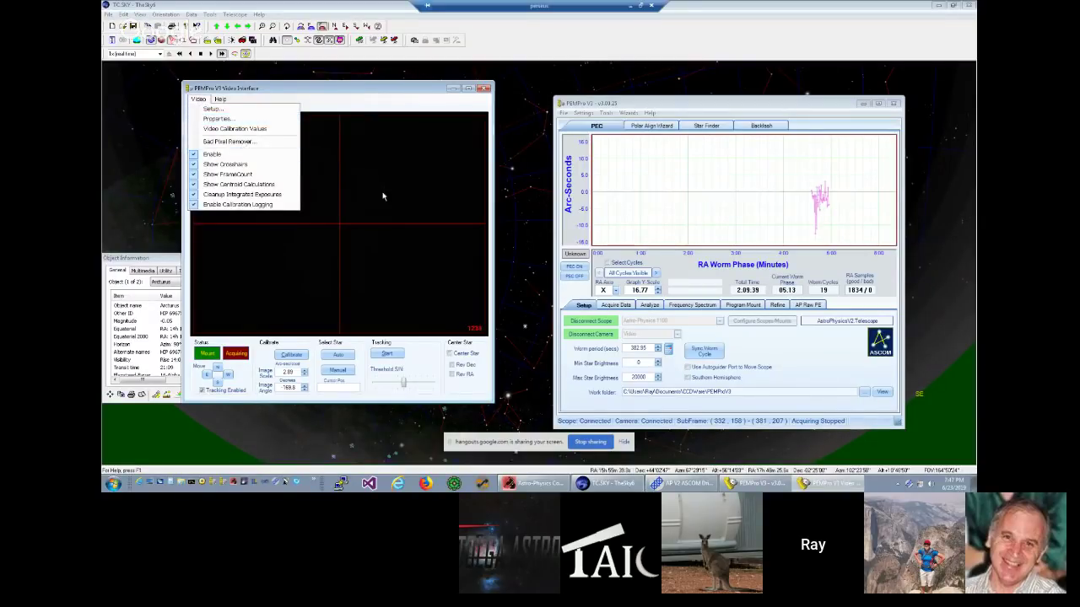
# - Open the camera's video properties and move the dialog clear of the live video image
pyautogui.click(222, 119)
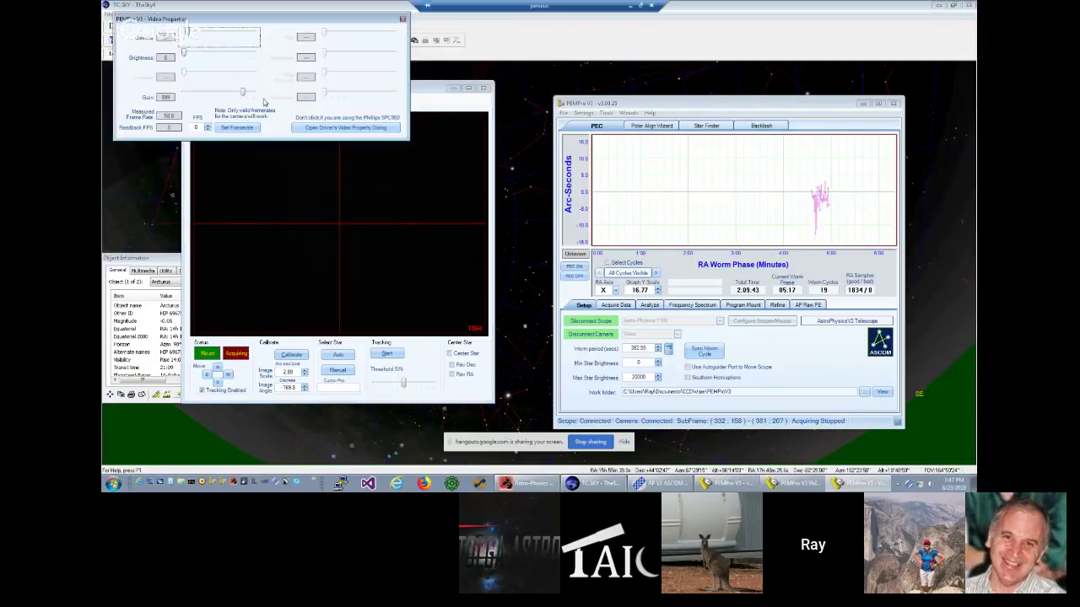
pyautogui.moveTo(327, 41); pyautogui.dragTo(641, 113)
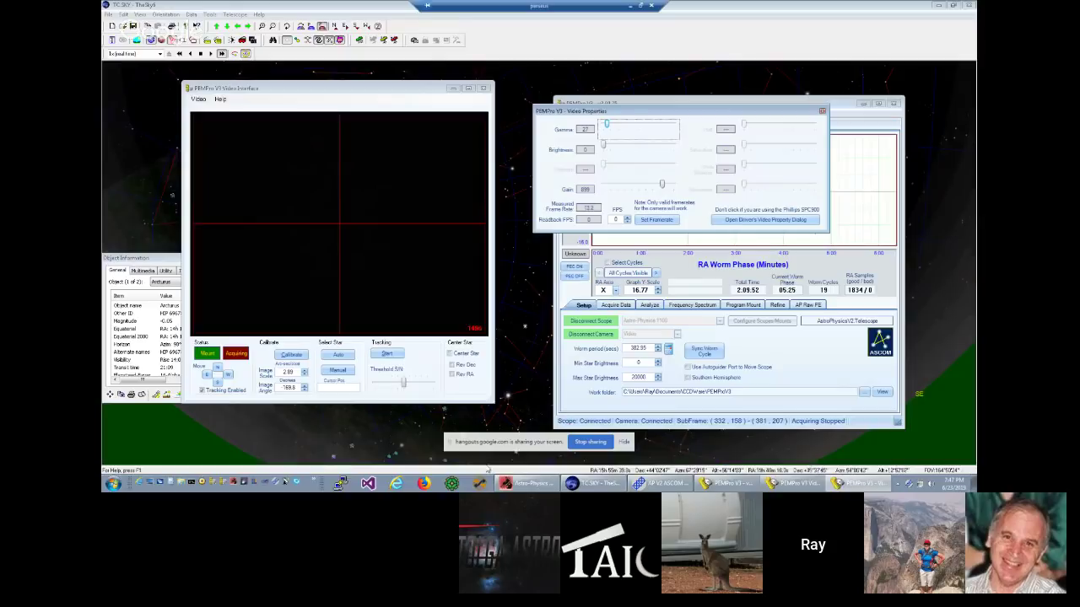
# - Switch to Astro-Physics Command Center and jog the mount east and north
pyautogui.click(518, 485)
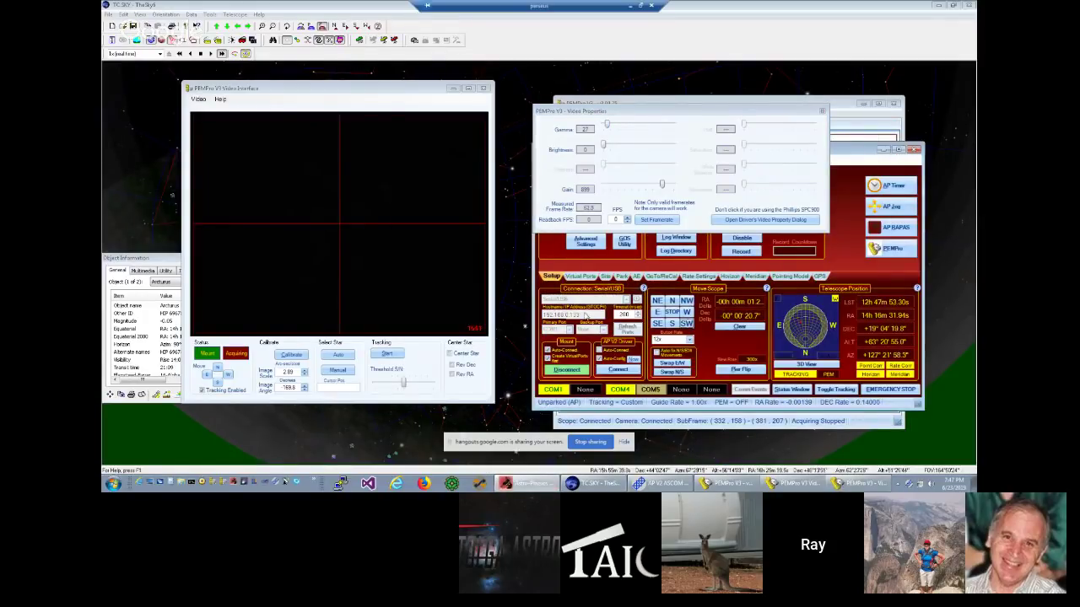
pyautogui.click(661, 317)
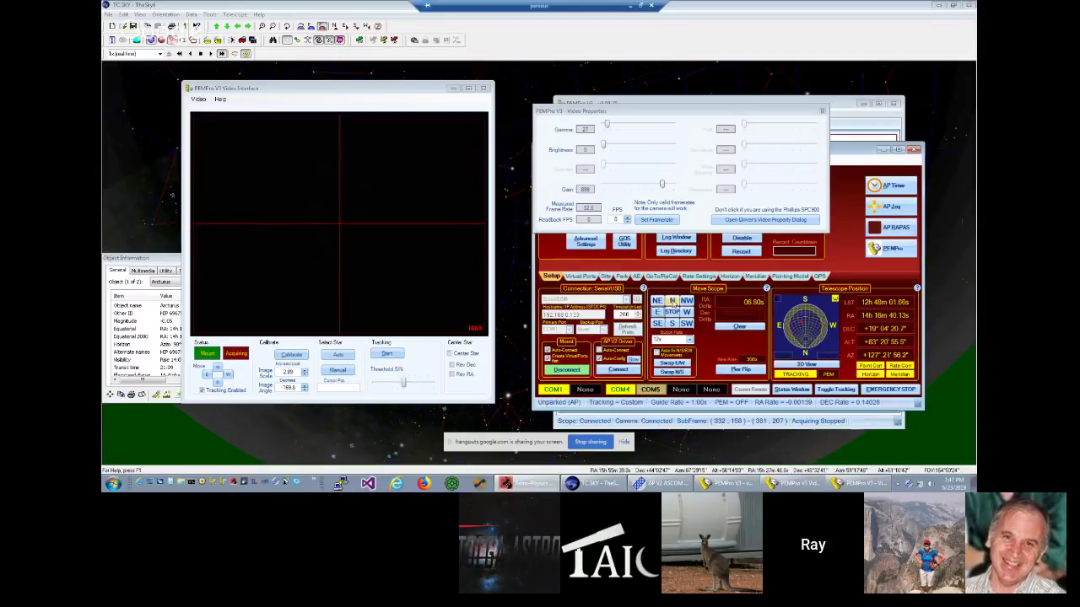
pyautogui.click(671, 311)
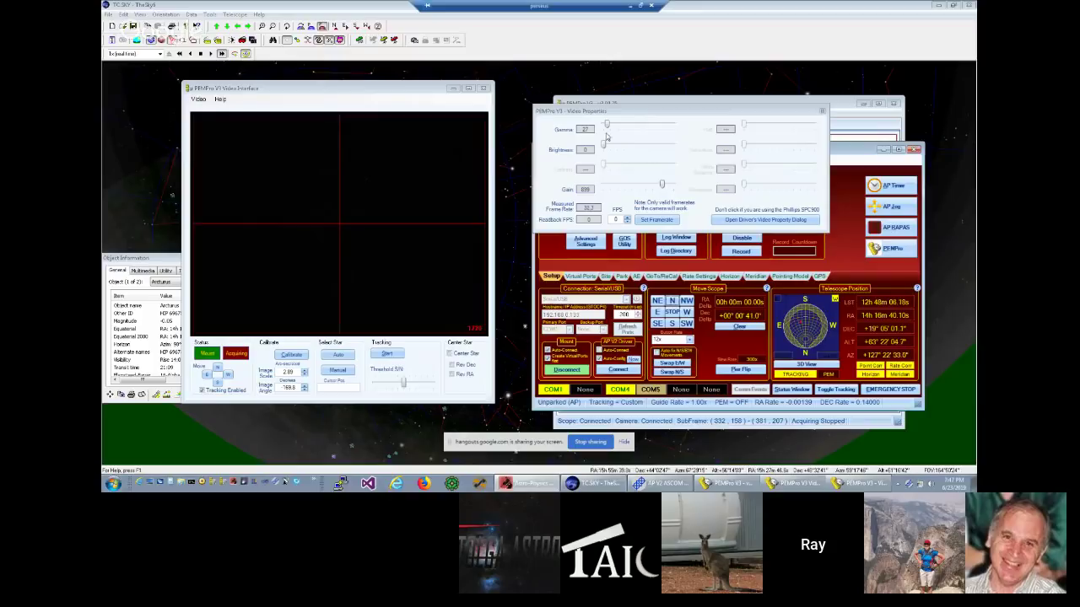
# - Set the video gamma to 66 and jog the mount south, east and west to reposition the star near the crosshair
pyautogui.moveTo(605, 125); pyautogui.dragTo(613, 125)
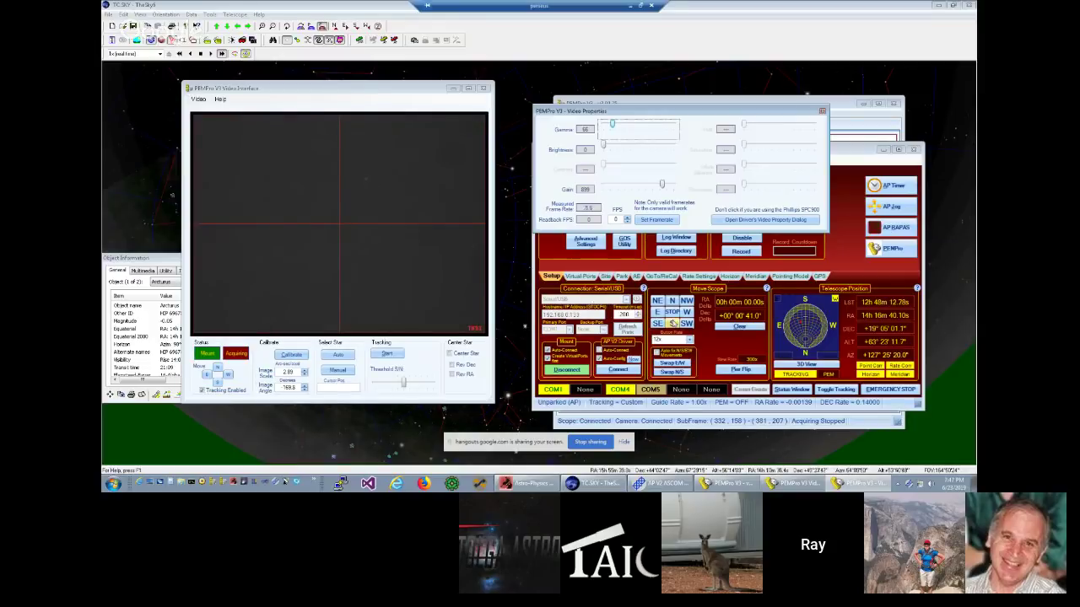
pyautogui.click(672, 325)
pyautogui.click(672, 325)
pyautogui.click(672, 325)
pyautogui.moveTo(672, 325); pyautogui.dragTo(672, 325)
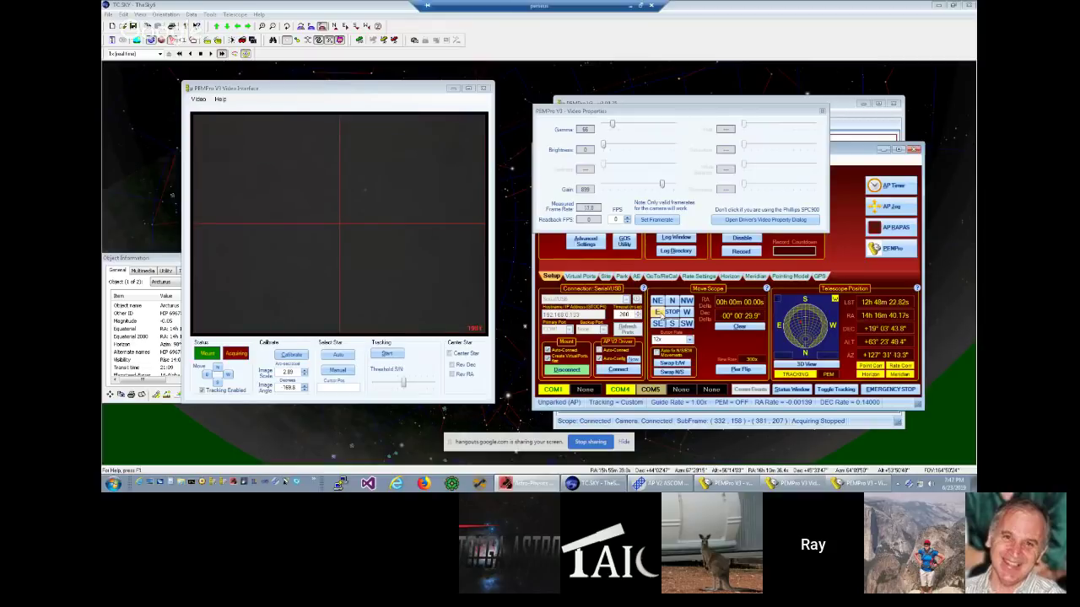
pyautogui.click(658, 312)
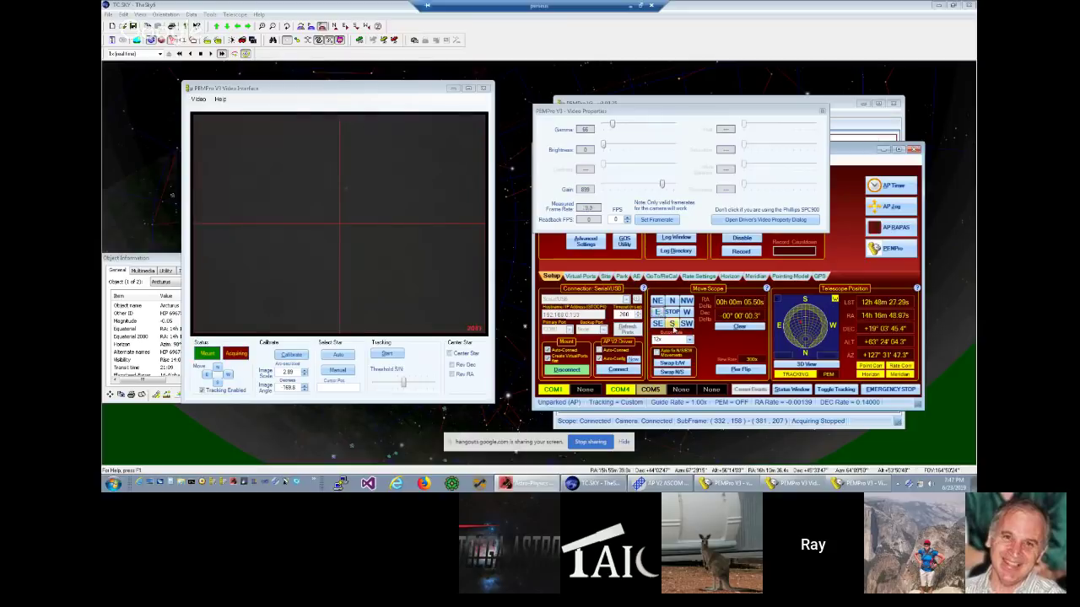
pyautogui.click(672, 324)
pyautogui.click(687, 313)
pyautogui.click(671, 312)
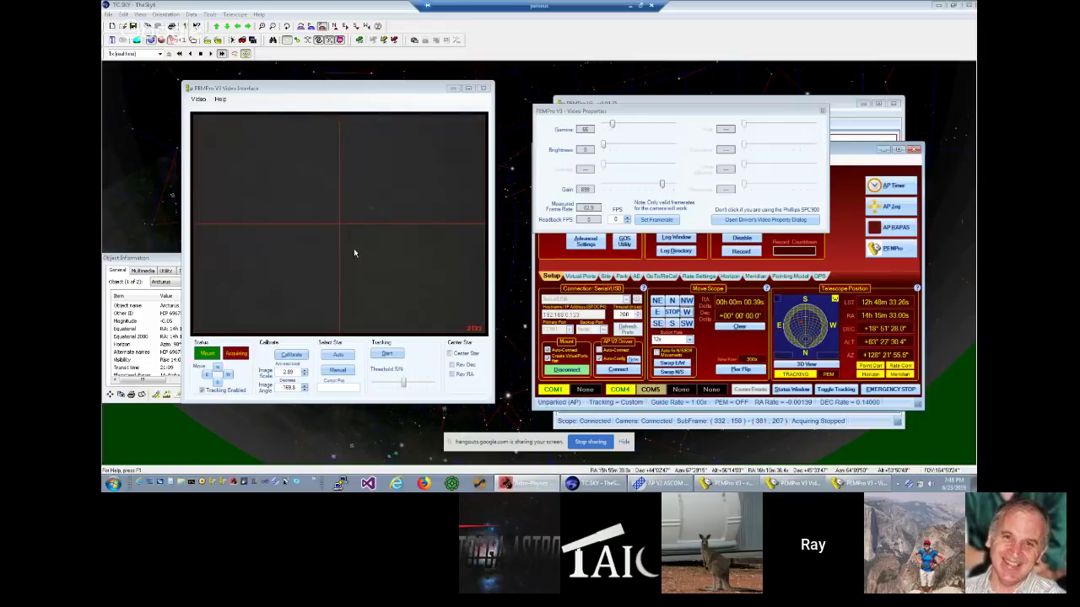
# - Manually select the star near the crosshair as the star to track and confirm the selection
pyautogui.click(337, 370)
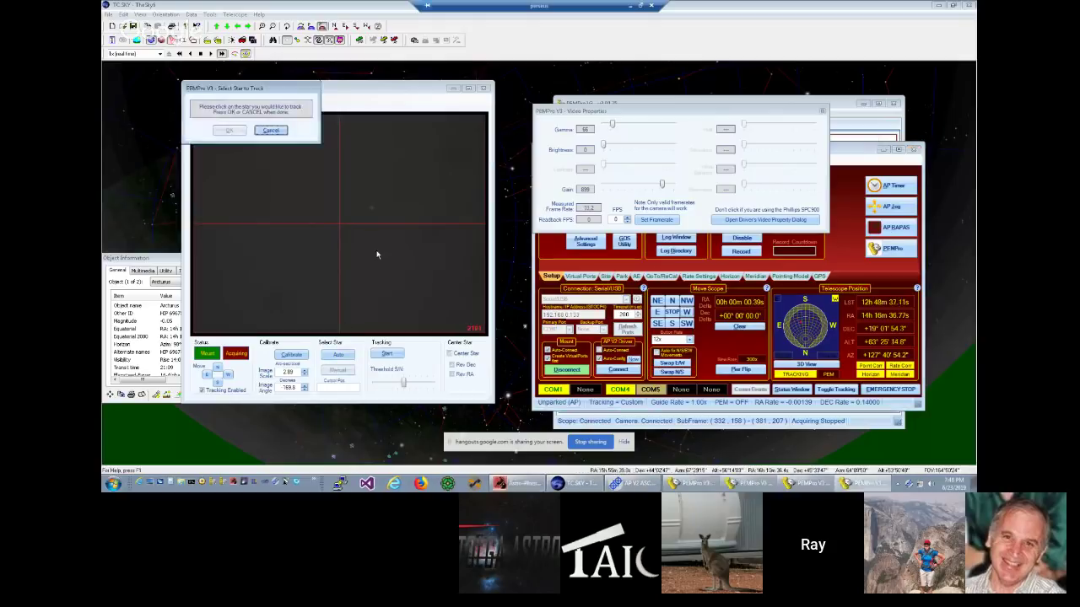
pyautogui.click(374, 217)
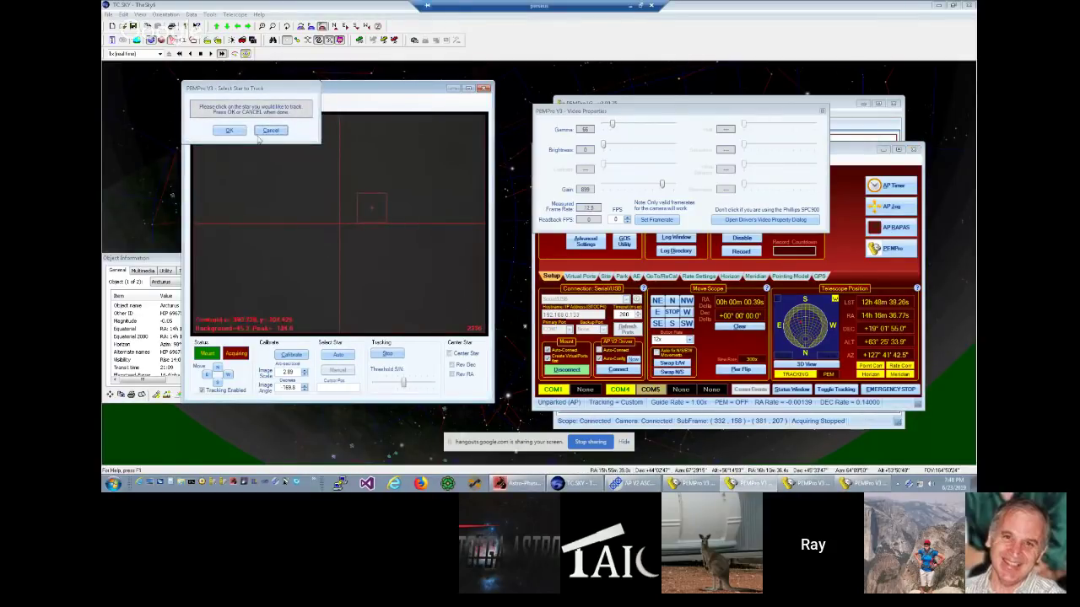
pyautogui.click(229, 129)
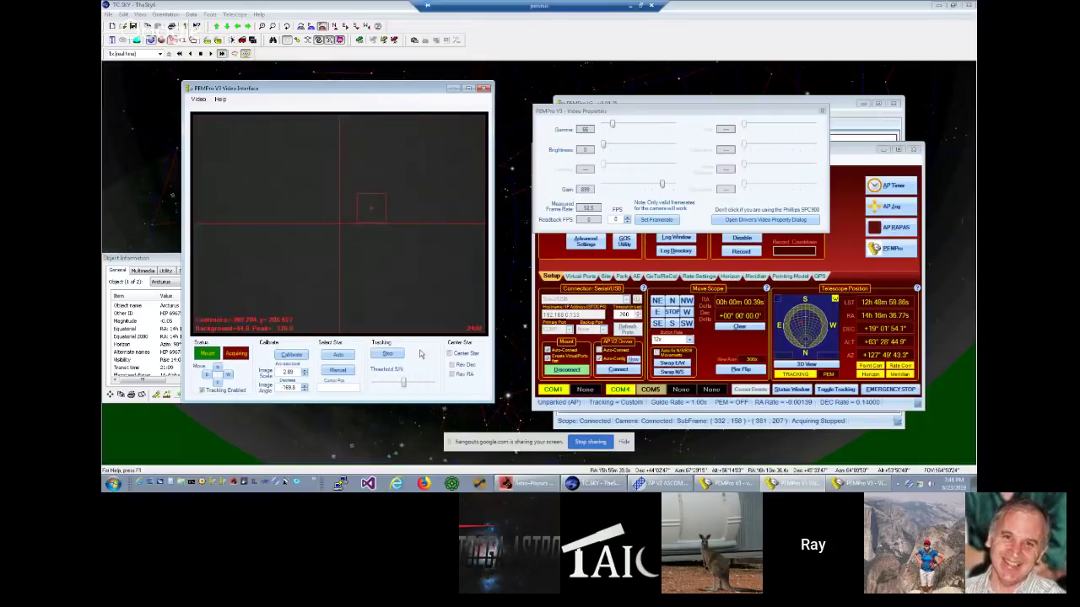
# - Lower the tracking S/N threshold and raise the video gain to 914 and the gamma to 82
pyautogui.moveTo(408, 384); pyautogui.dragTo(397, 384)
pyautogui.click(662, 185)
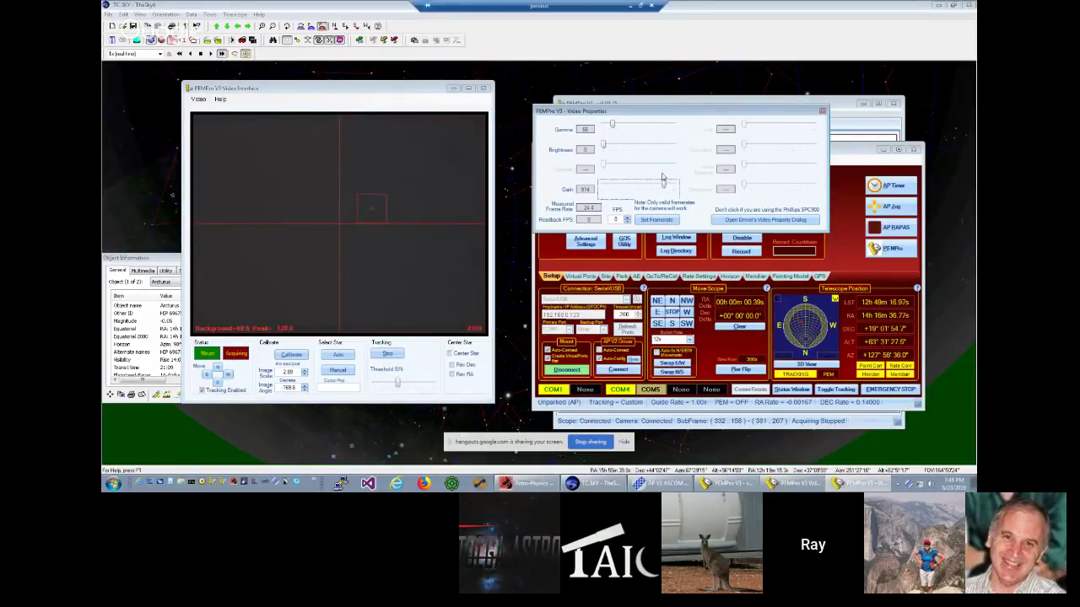
pyautogui.click(614, 125)
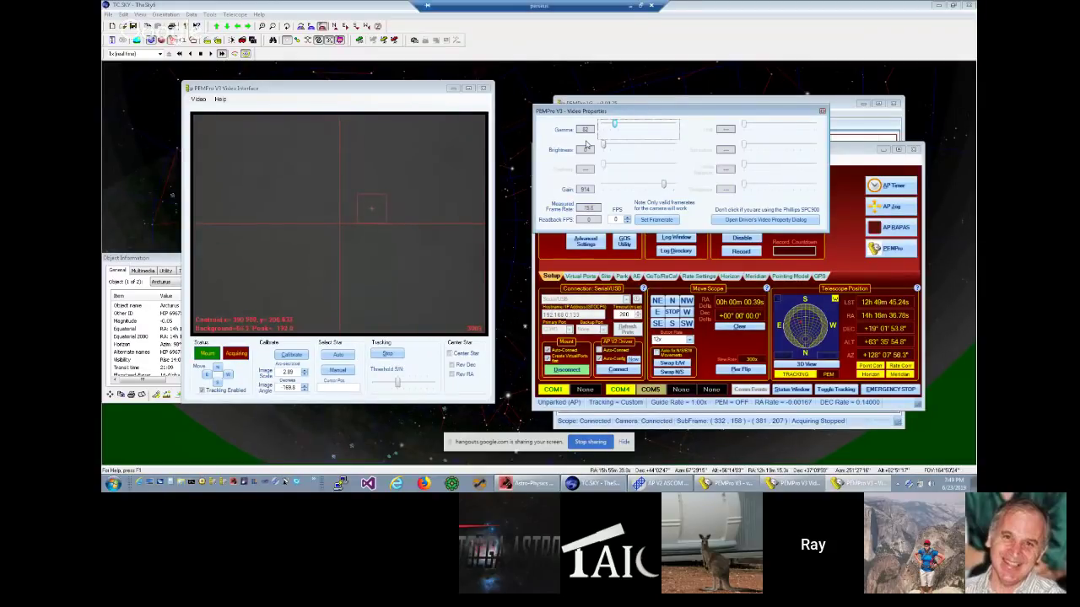
# - Show the mount's AE settings unobstructed by the video properties dialog and turn encoder correction on
pyautogui.click(635, 278)
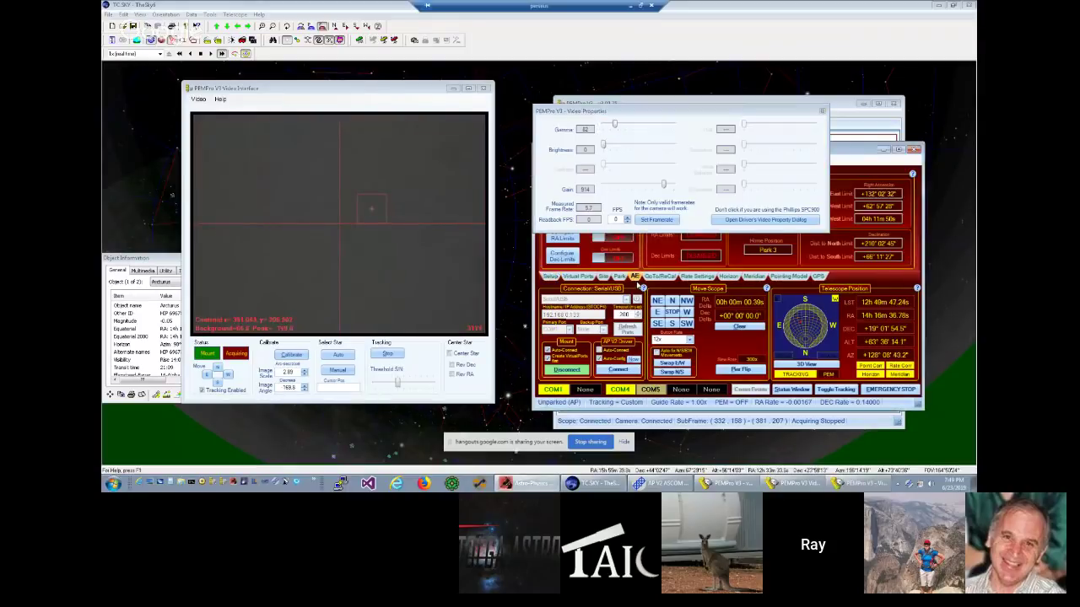
pyautogui.click(835, 253)
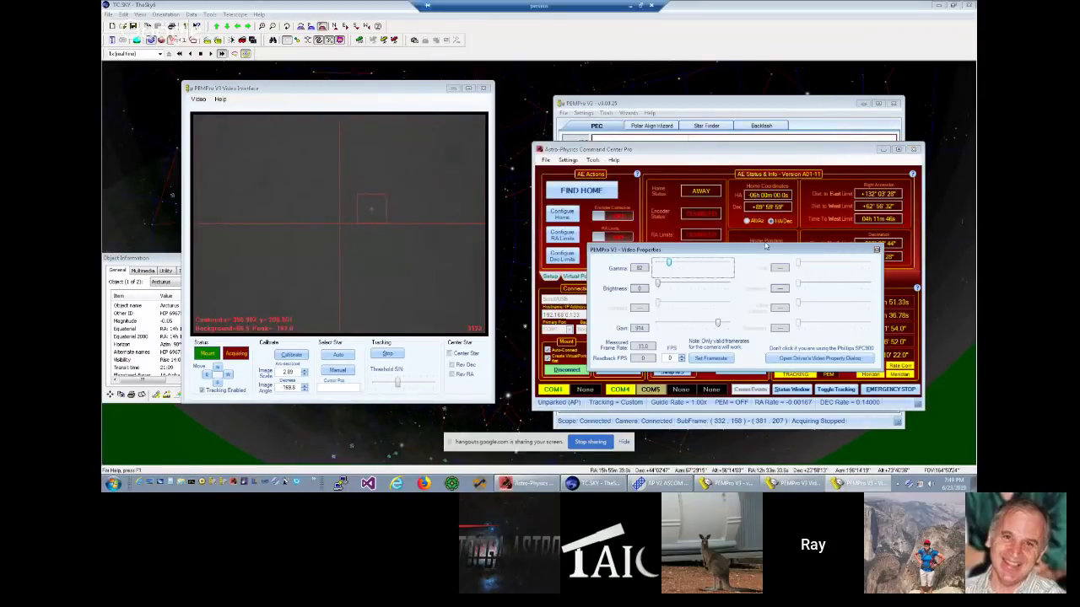
pyautogui.moveTo(766, 246); pyautogui.dragTo(835, 237)
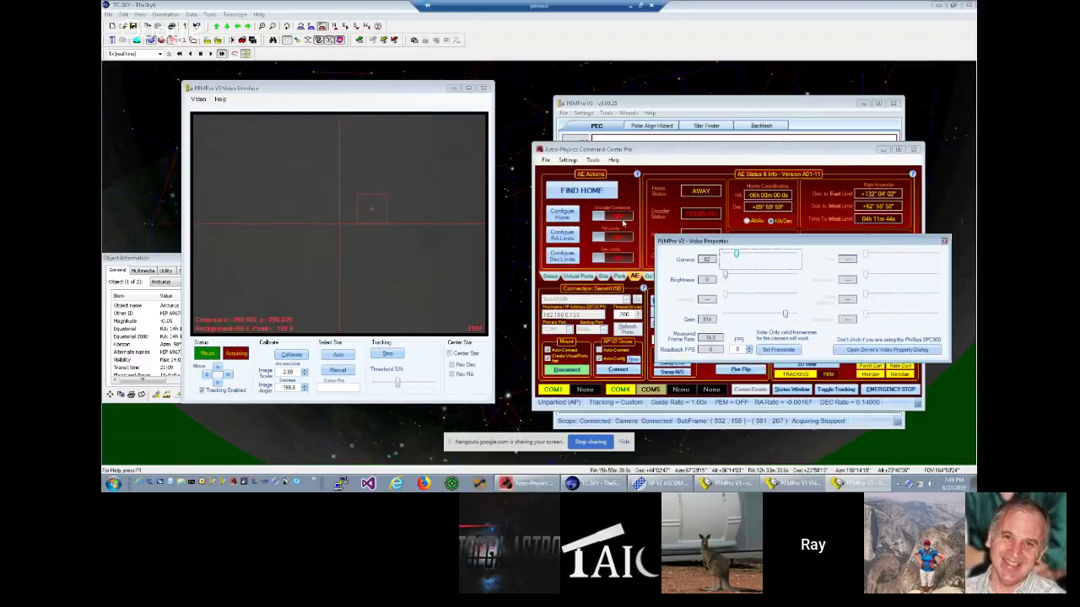
pyautogui.click(625, 221)
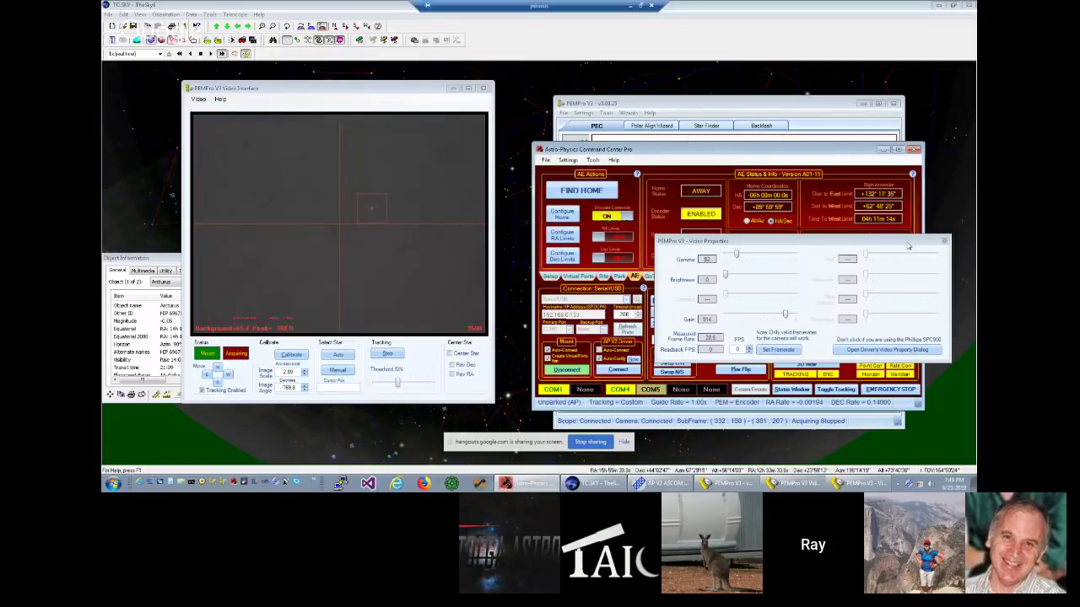
# - Move the video properties dialog off the Command Center's settings and display the pointing model's terms and correction status
pyautogui.moveTo(932, 244); pyautogui.dragTo(893, 333)
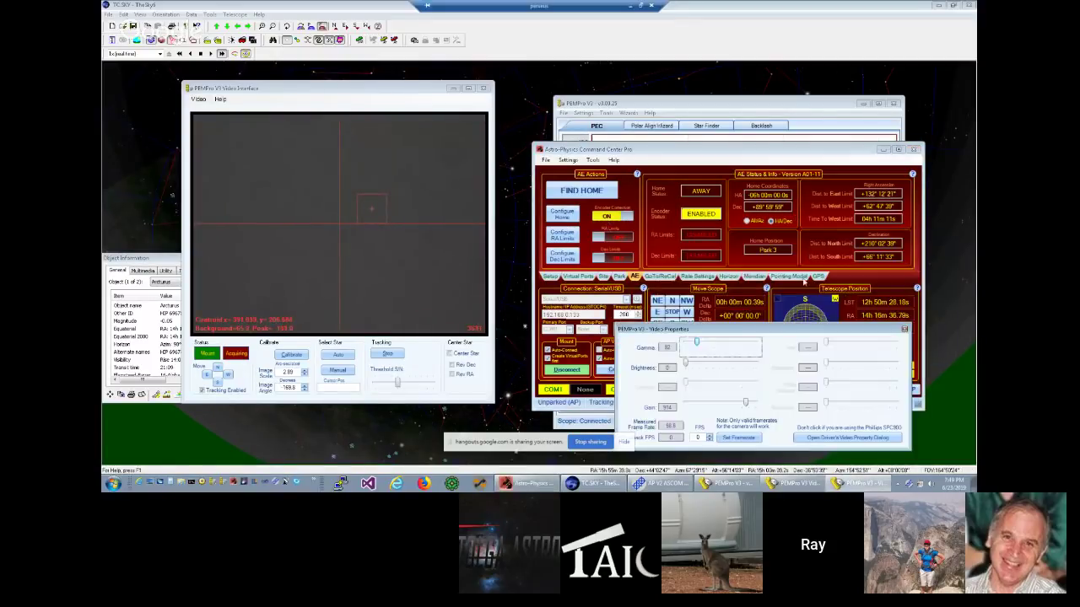
pyautogui.click(793, 277)
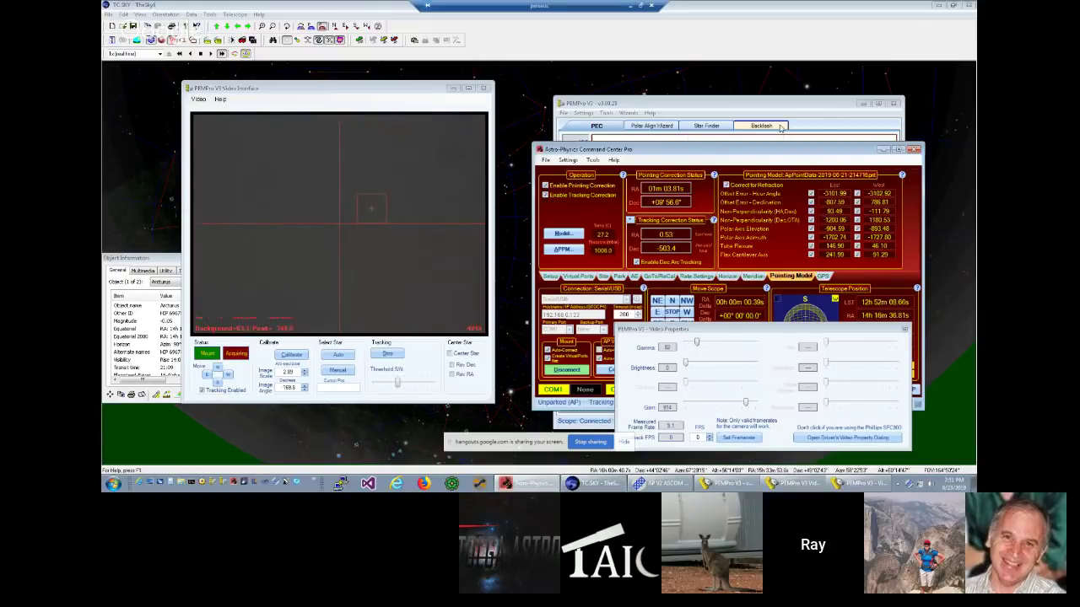
pyautogui.click(424, 484)
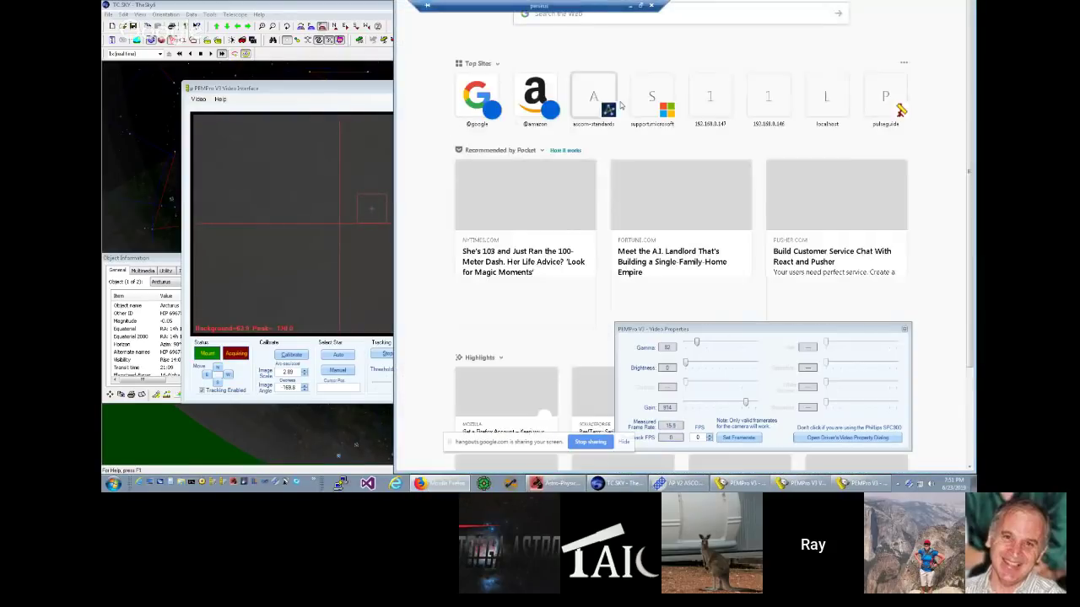
pyautogui.click(713, 18)
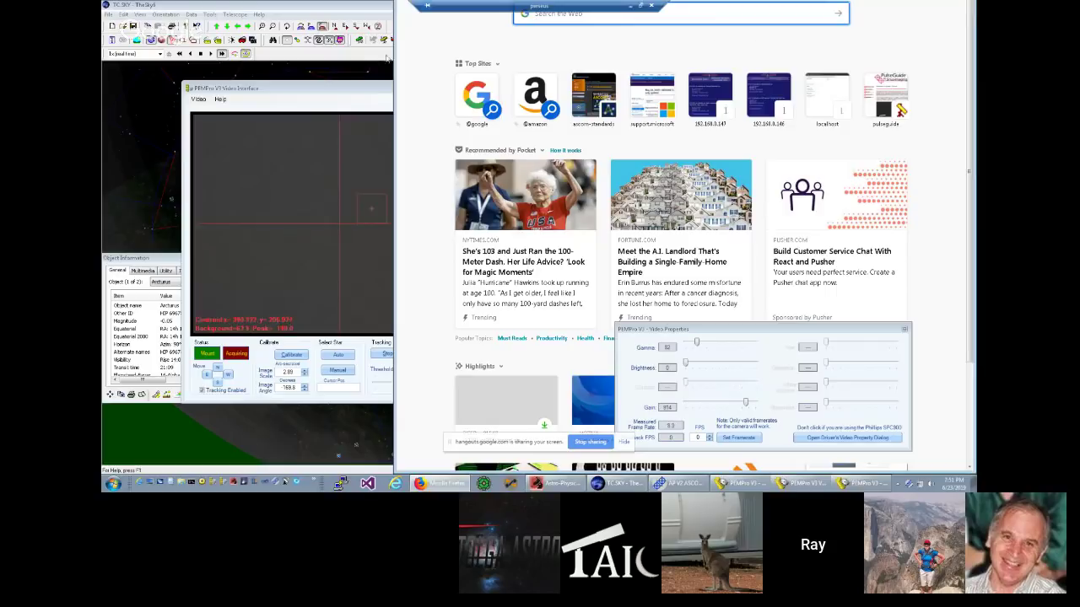
pyautogui.click(216, 278)
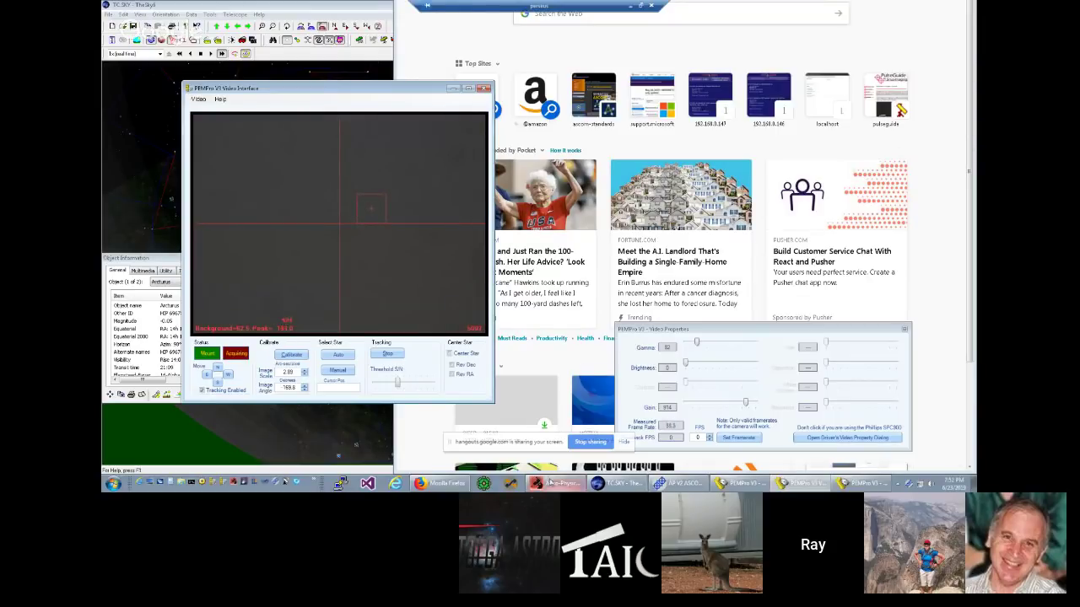
pyautogui.moveTo(550, 482)
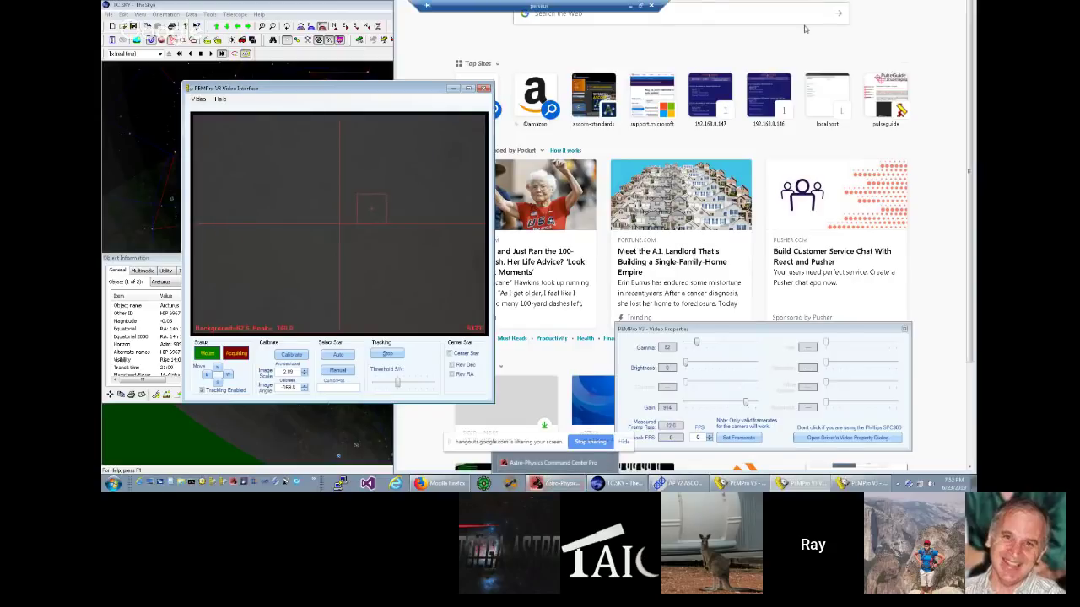
# - Leave the remote desktop session, switch to PEMPro Log Viewer and check for its latest version
pyautogui.click(631, 6)
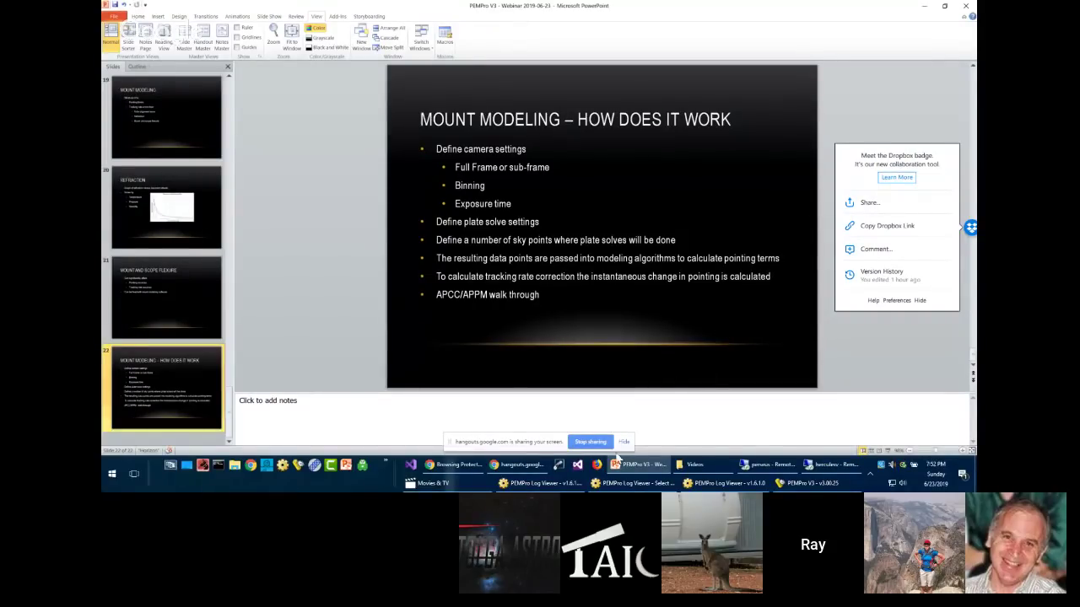
pyautogui.click(561, 487)
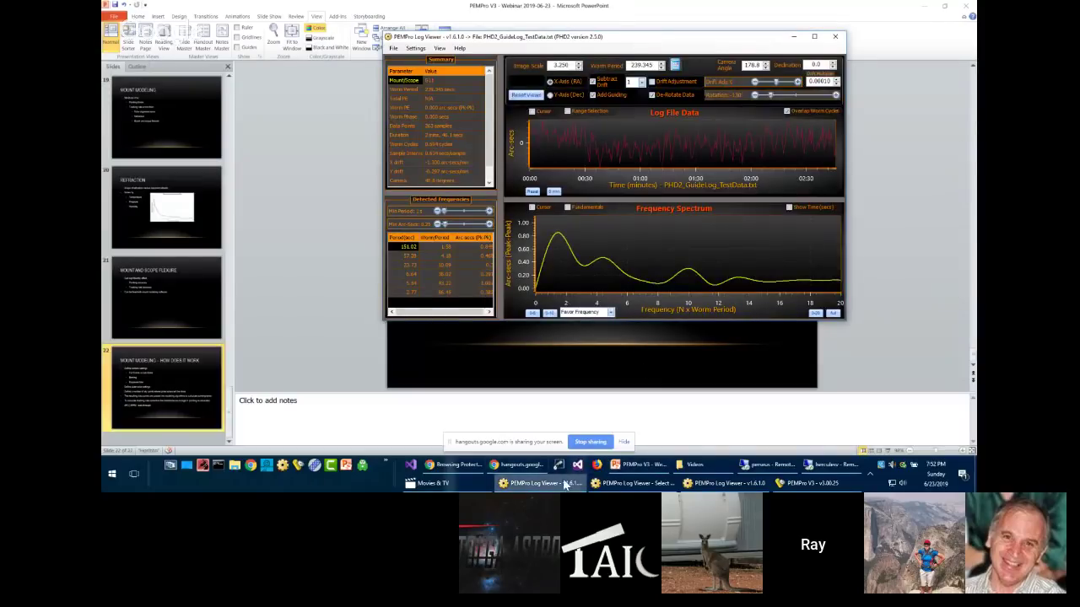
pyautogui.click(563, 485)
pyautogui.click(563, 485)
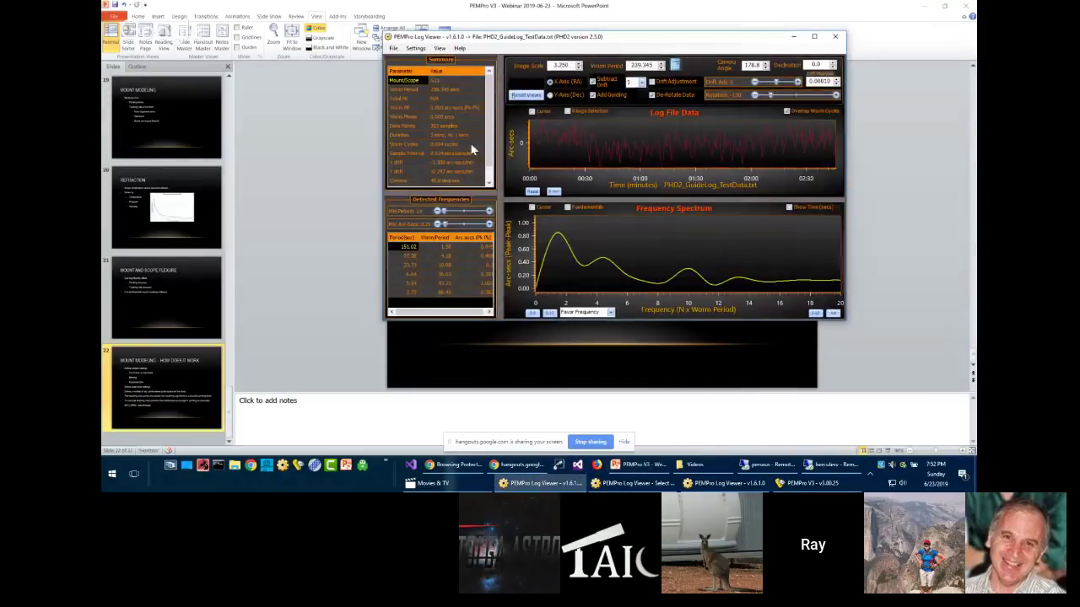
pyautogui.click(460, 48)
pyautogui.click(477, 78)
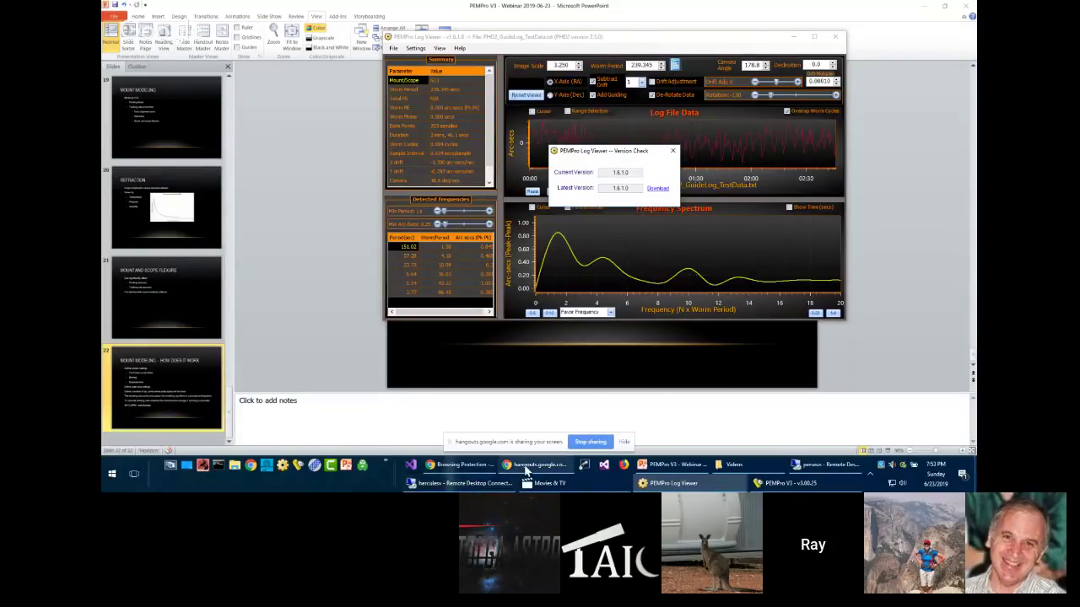
# - Switch to the Chrome window containing the Google Hangouts and Browsing Protection pages
pyautogui.moveTo(527, 470)
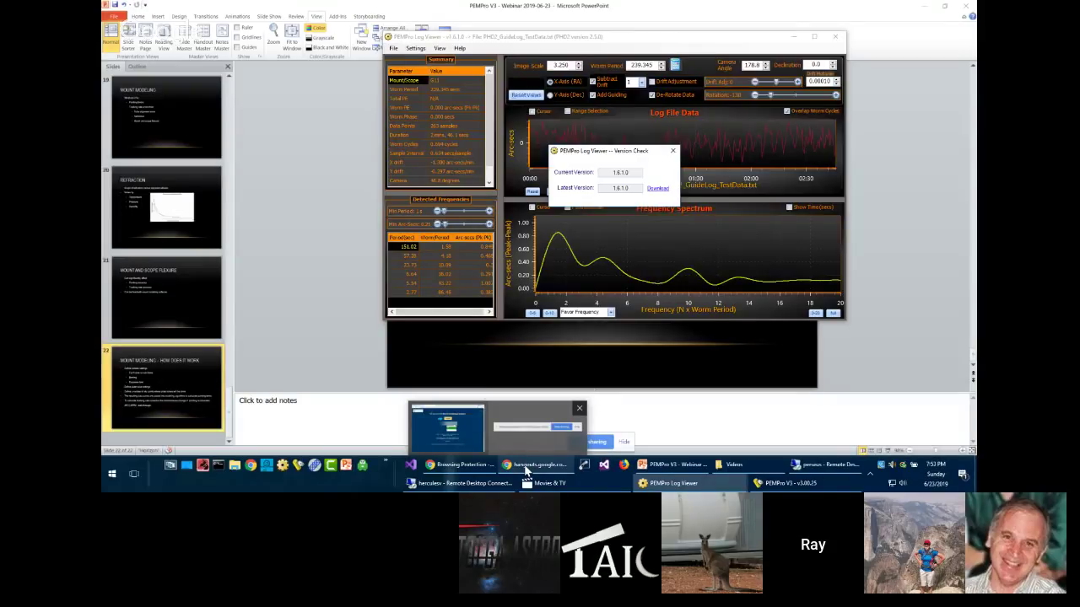
pyautogui.click(527, 471)
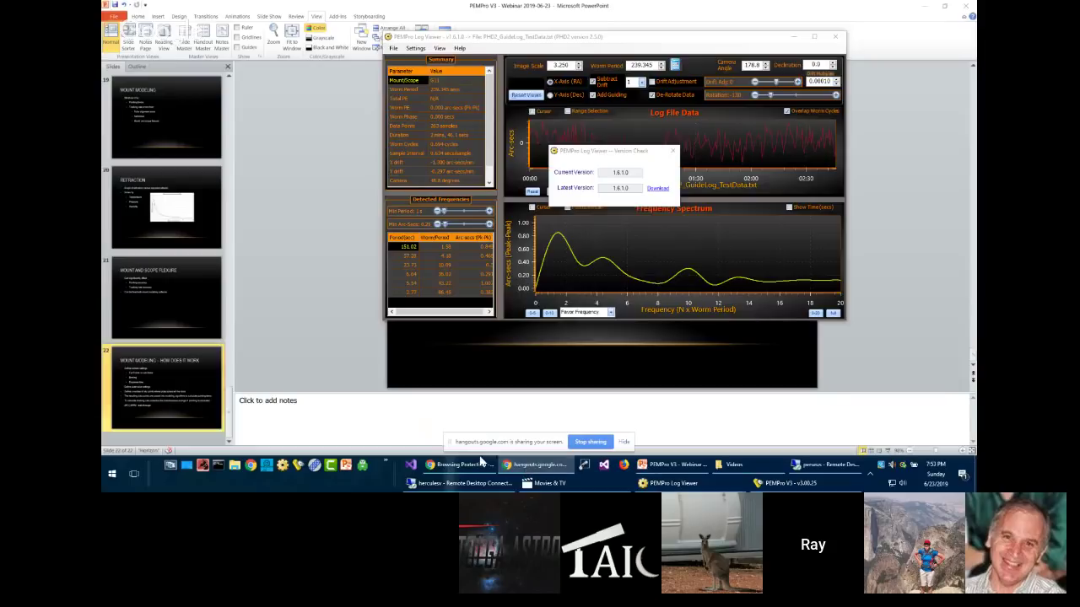
pyautogui.moveTo(466, 469)
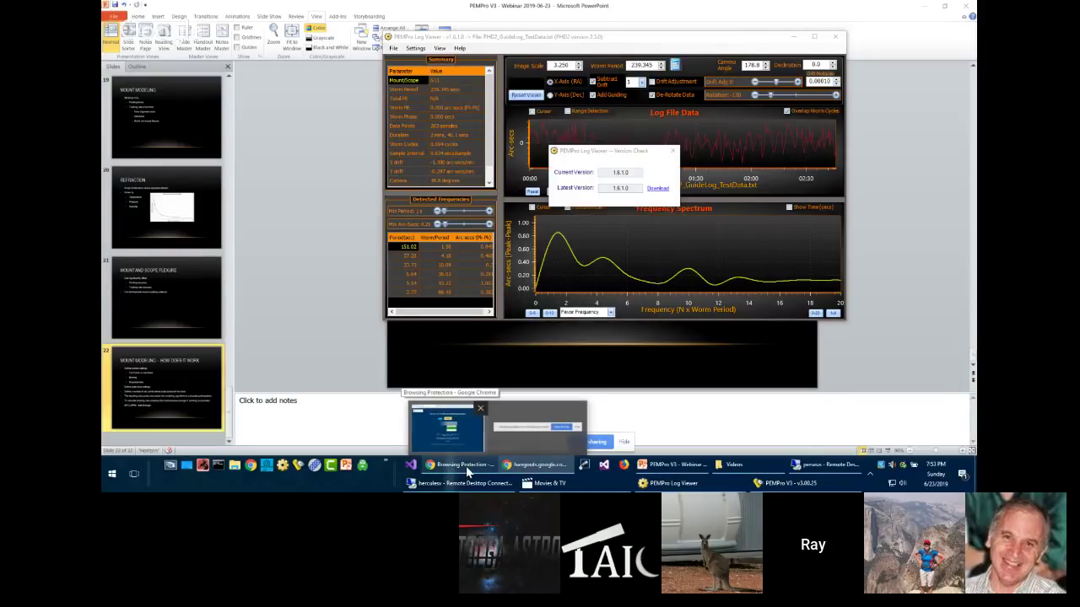
pyautogui.moveTo(485, 434)
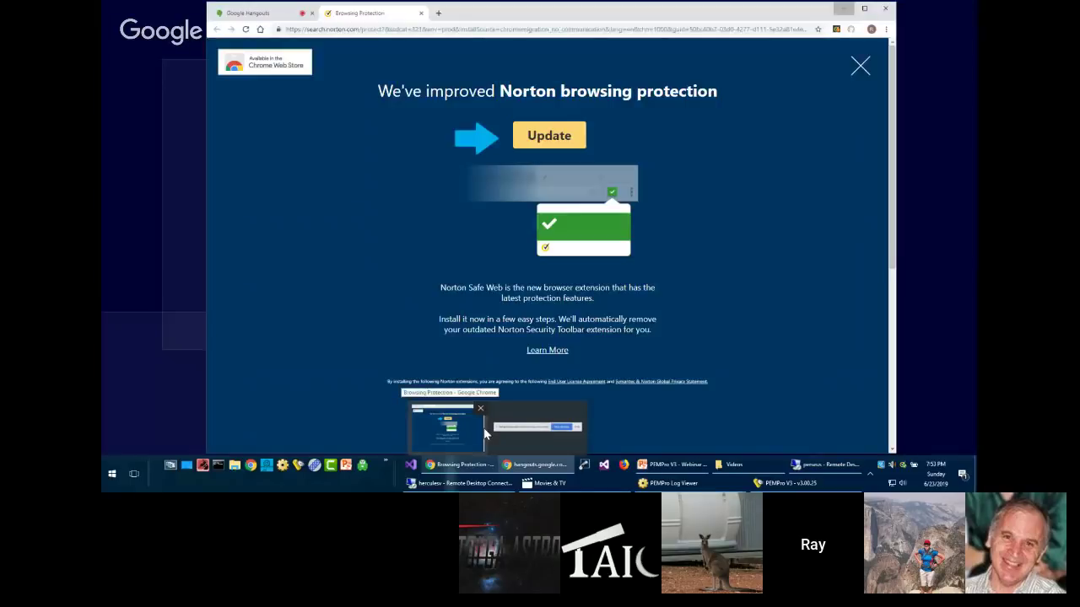